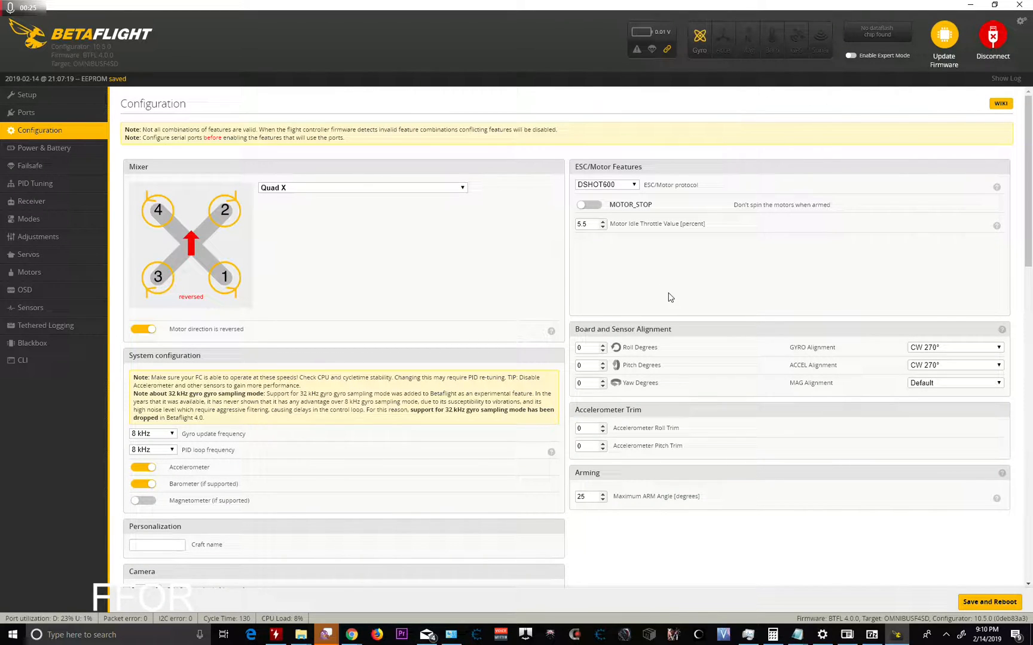
# Choose CW 270° as the GYRO alignment in the board and sensor alignment settings.
pyautogui.moveTo(1028, 221); pyautogui.dragTo(1025, 263)
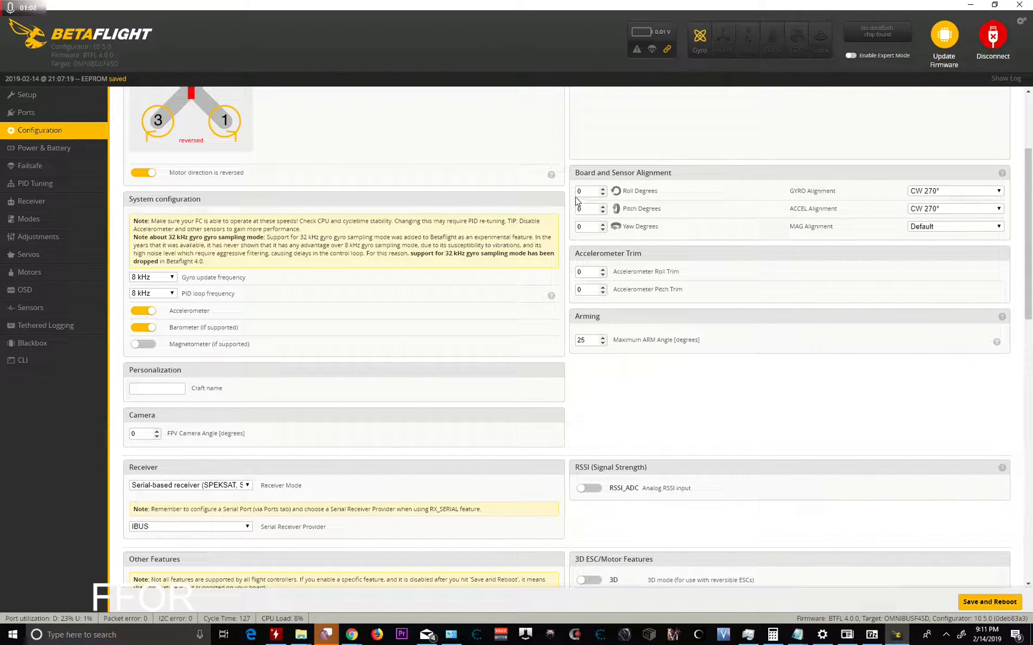
pyautogui.click(949, 192)
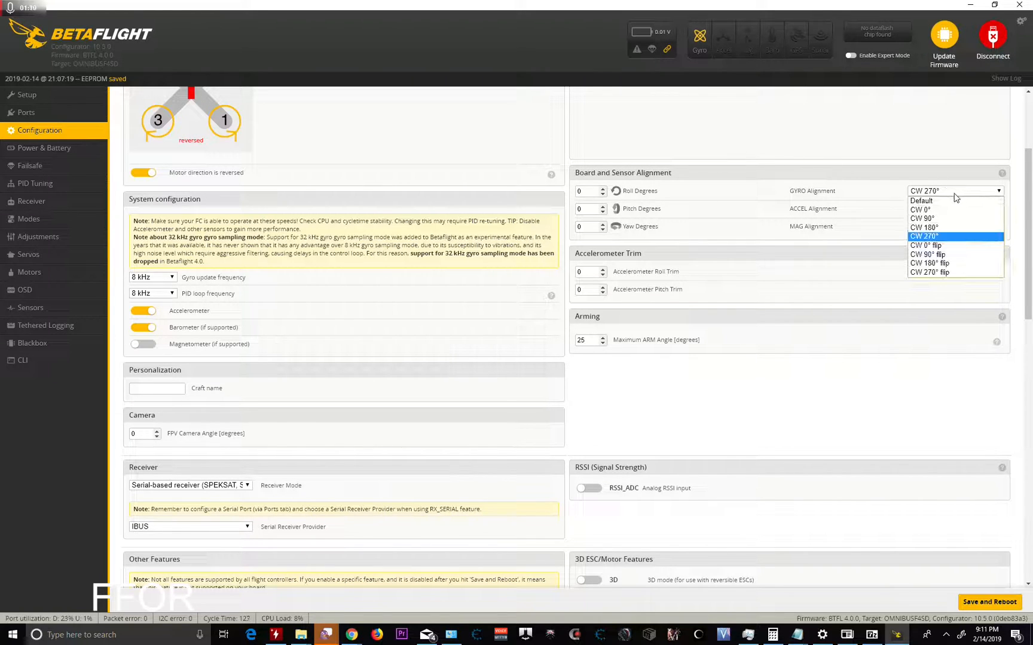
pyautogui.click(950, 237)
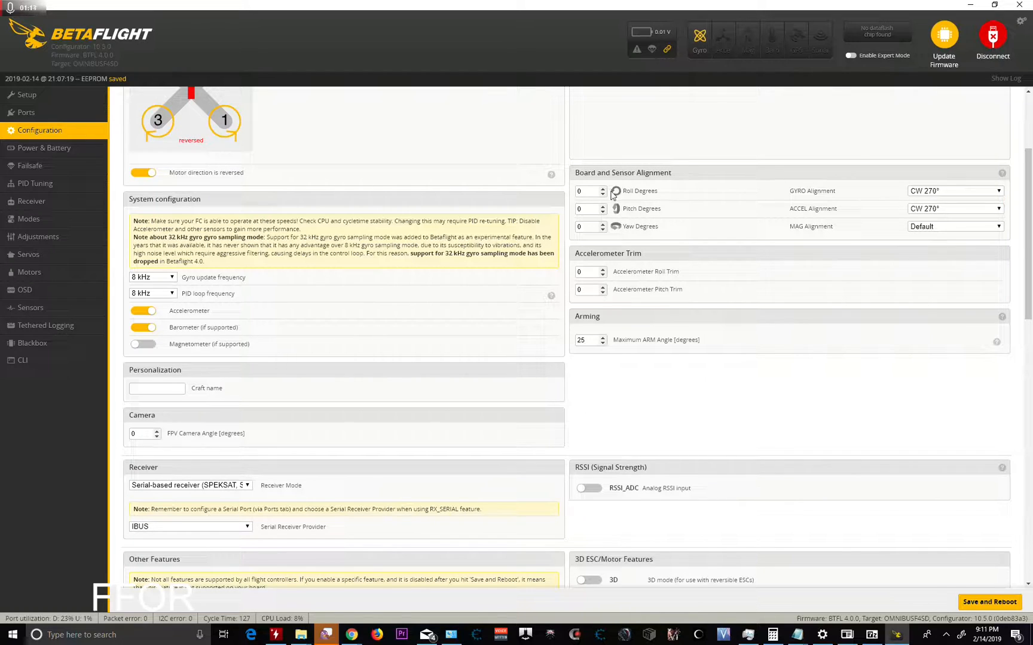
# Save the configuration and reboot the flight controller.
pyautogui.scroll(-4, 752, 359)
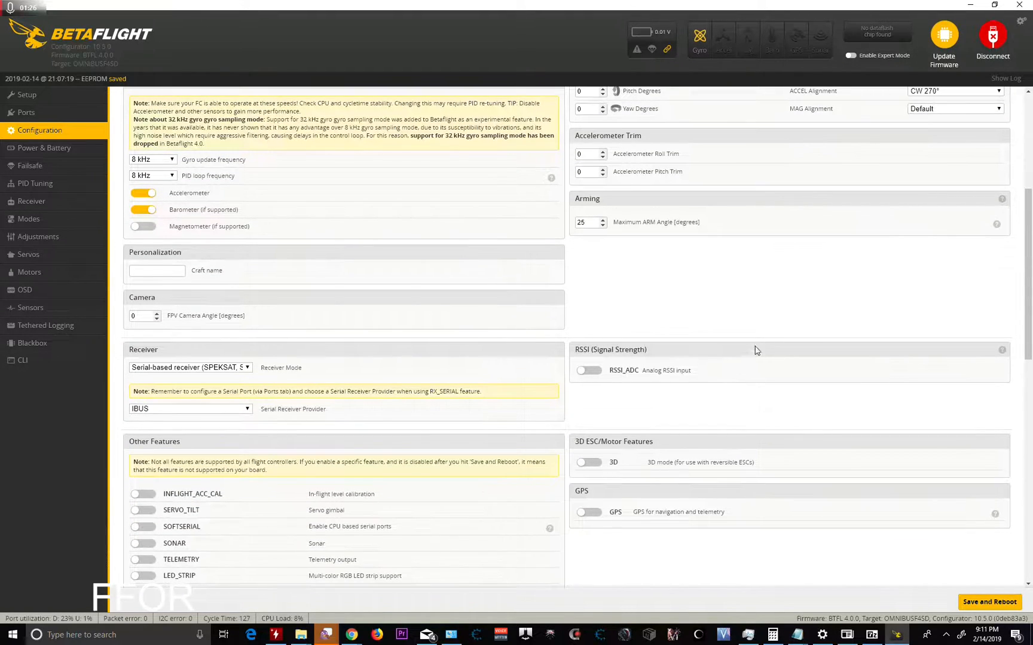
pyautogui.scroll(-4, 755, 385)
pyautogui.scroll(-7, 700, 343)
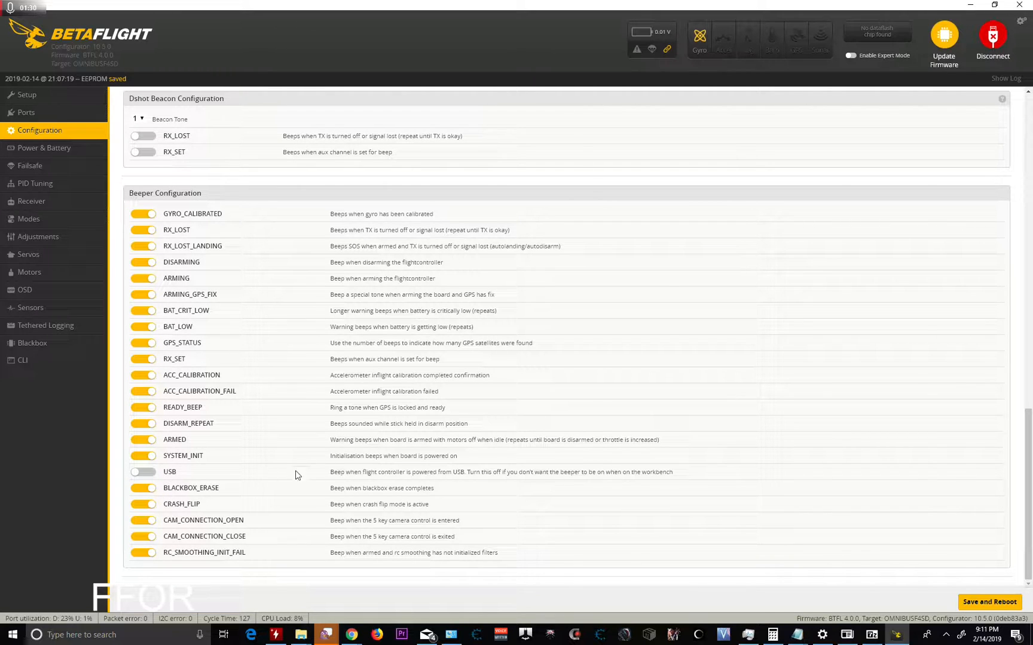
pyautogui.click(996, 599)
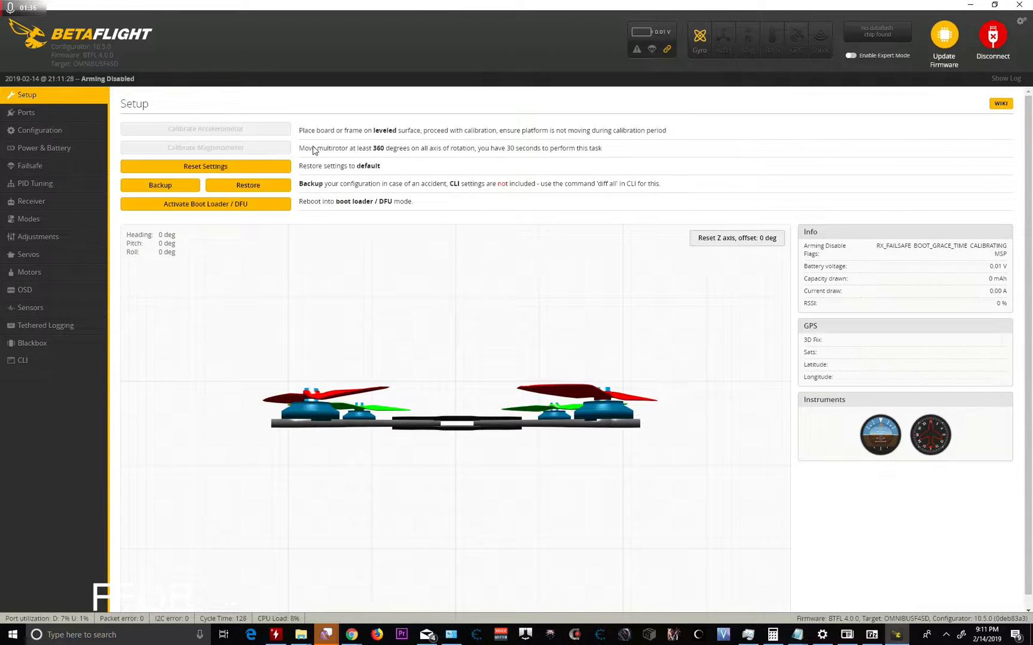
# Examine the serial port assignments and the configuration's feature and Dshot beacon settings.
pyautogui.click(33, 112)
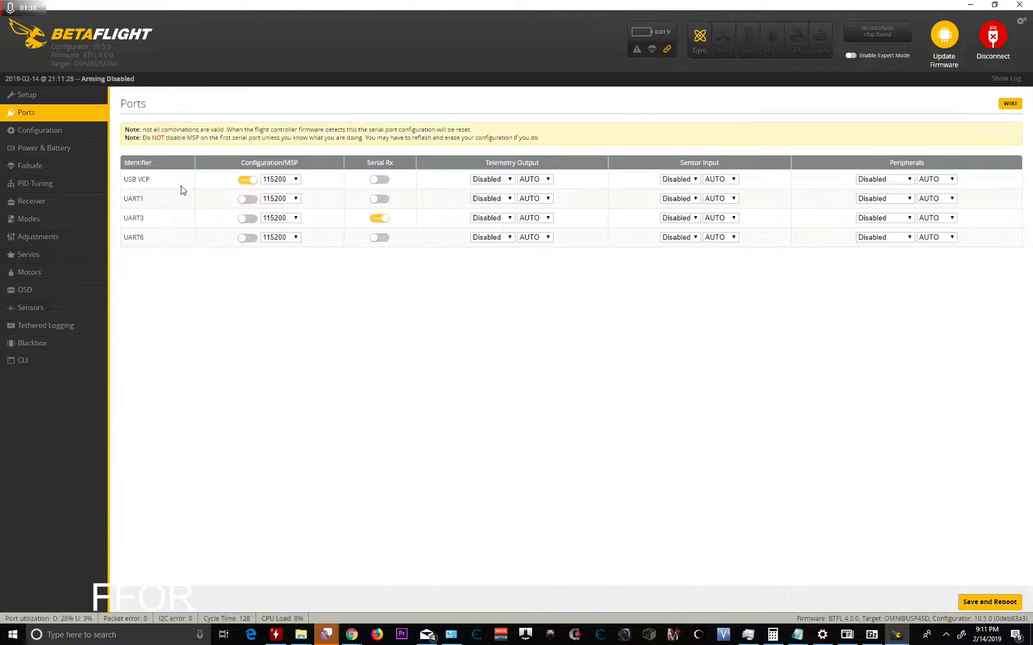
pyautogui.click(37, 131)
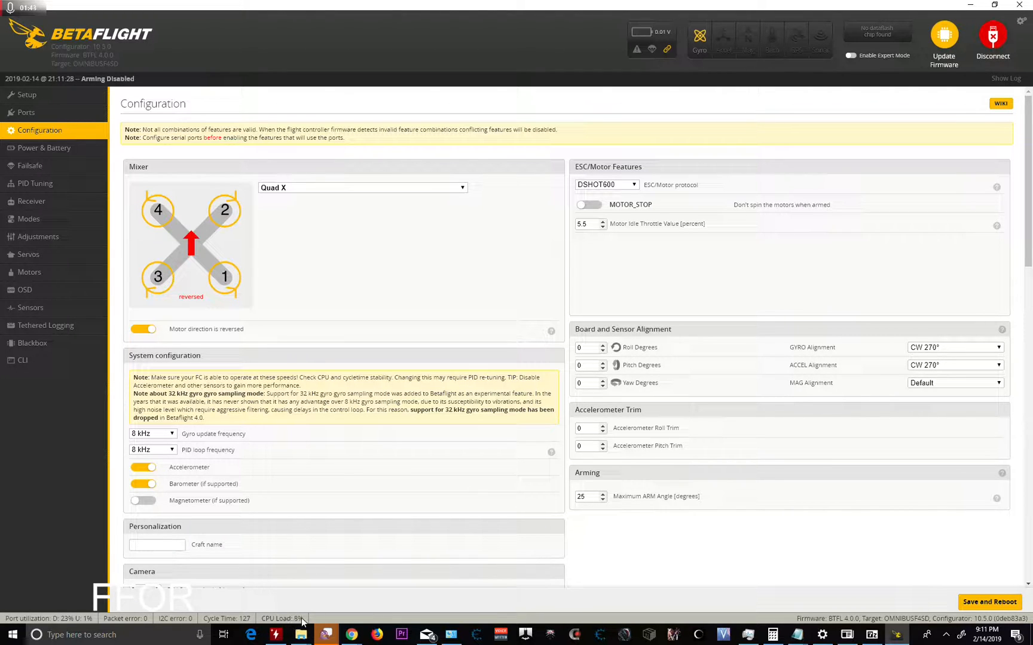
pyautogui.moveTo(1023, 227); pyautogui.dragTo(991, 487)
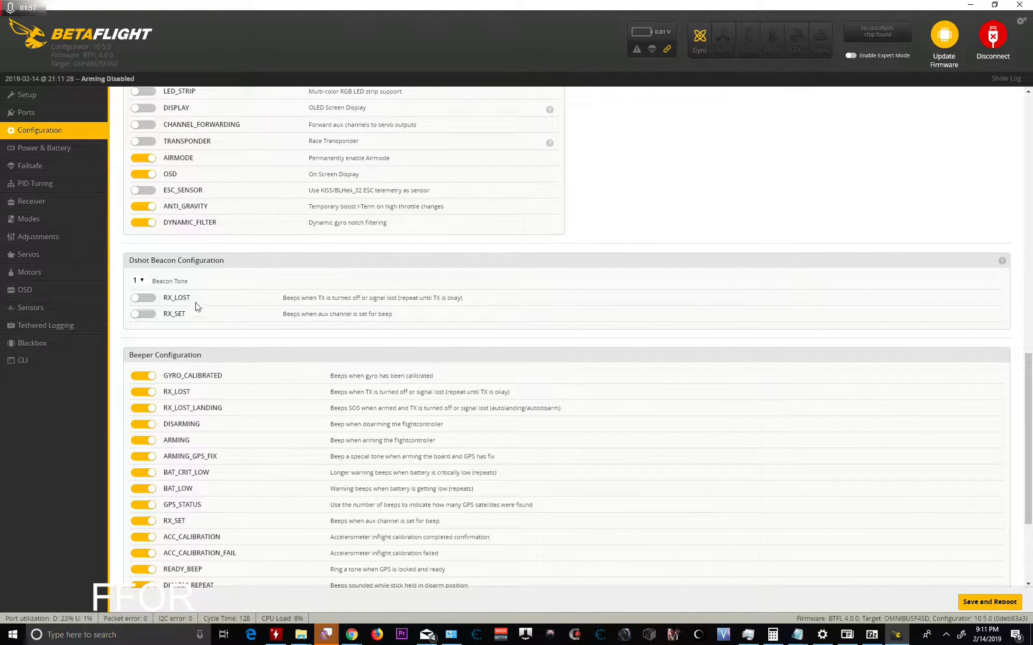
# Examine the Power & Battery settings and the failsafe channel fallback and stage 2 options.
pyautogui.click(34, 151)
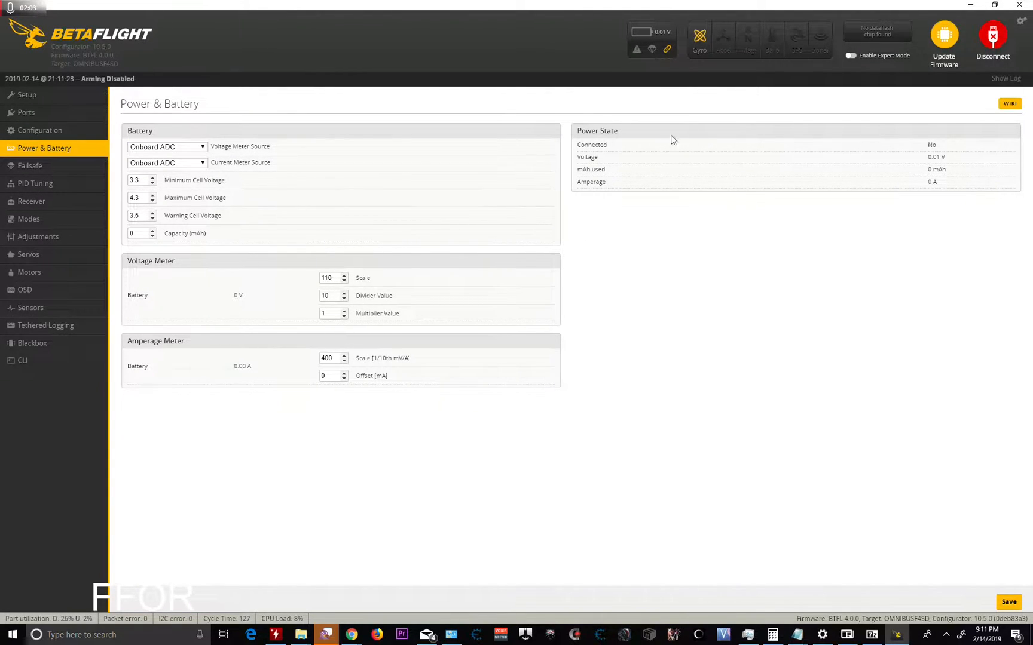
pyautogui.click(37, 166)
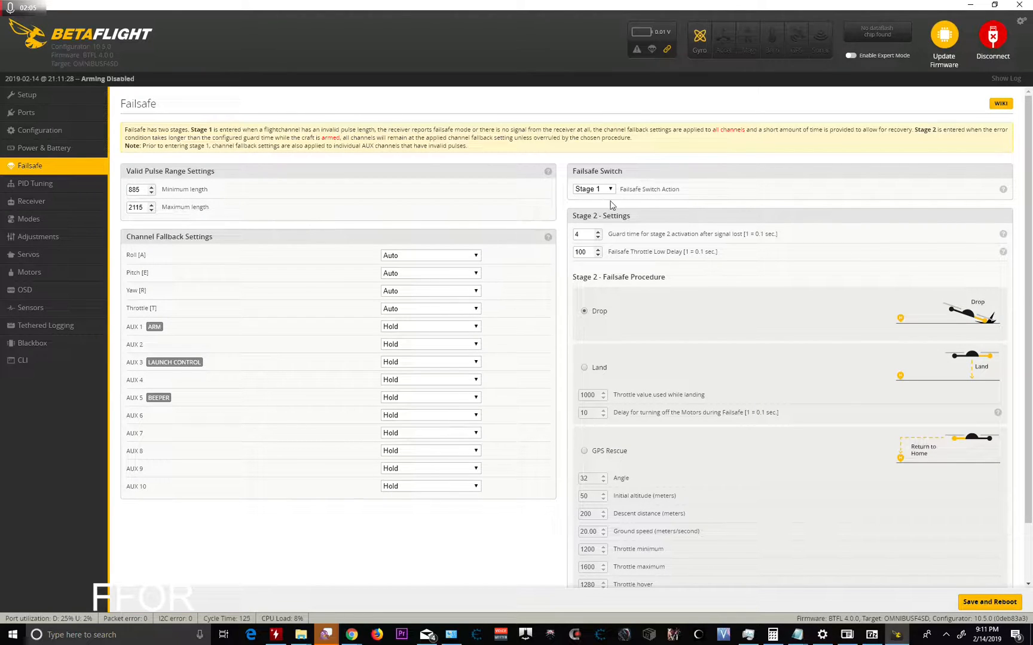
pyautogui.scroll(-2, 798, 317)
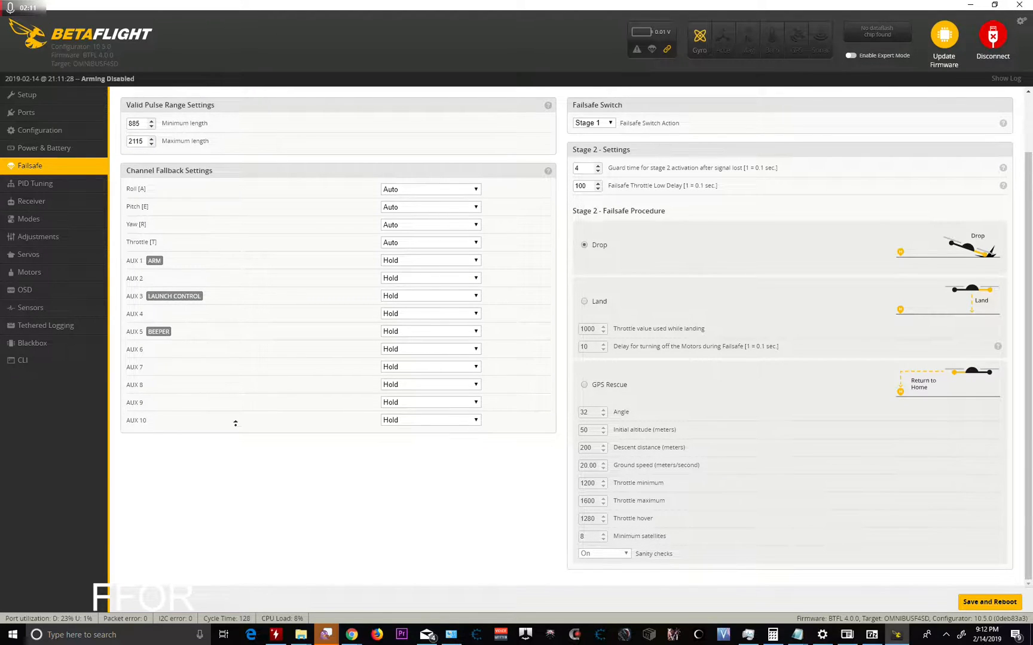
pyautogui.scroll(2, 236, 429)
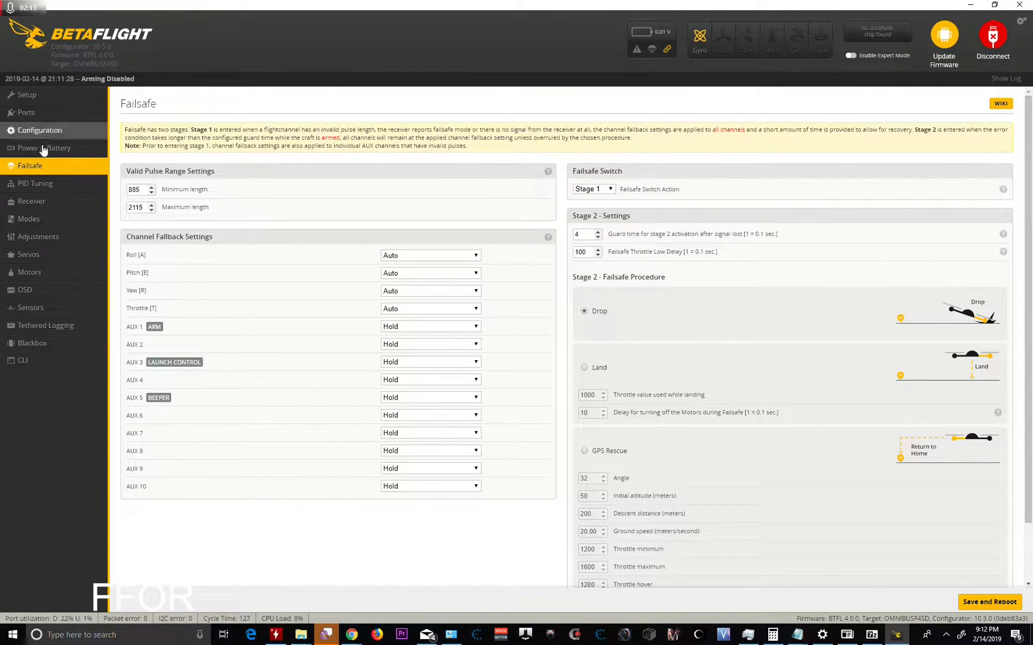
# Examine the PID settings of Profile 1 and the gyro and D term filter settings.
pyautogui.click(40, 183)
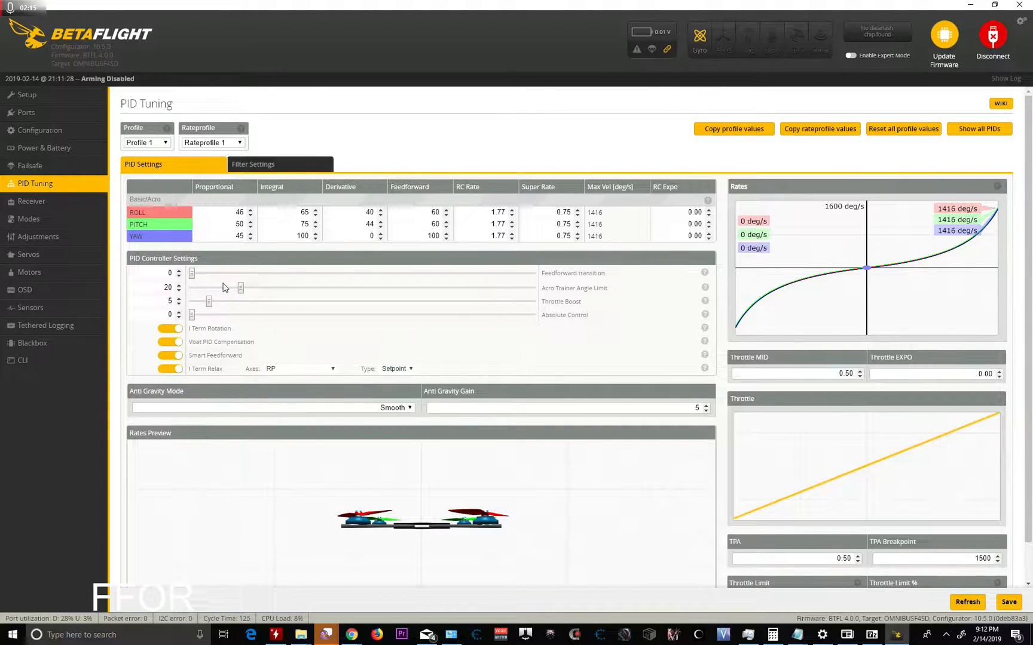
pyautogui.scroll(-1, 611, 383)
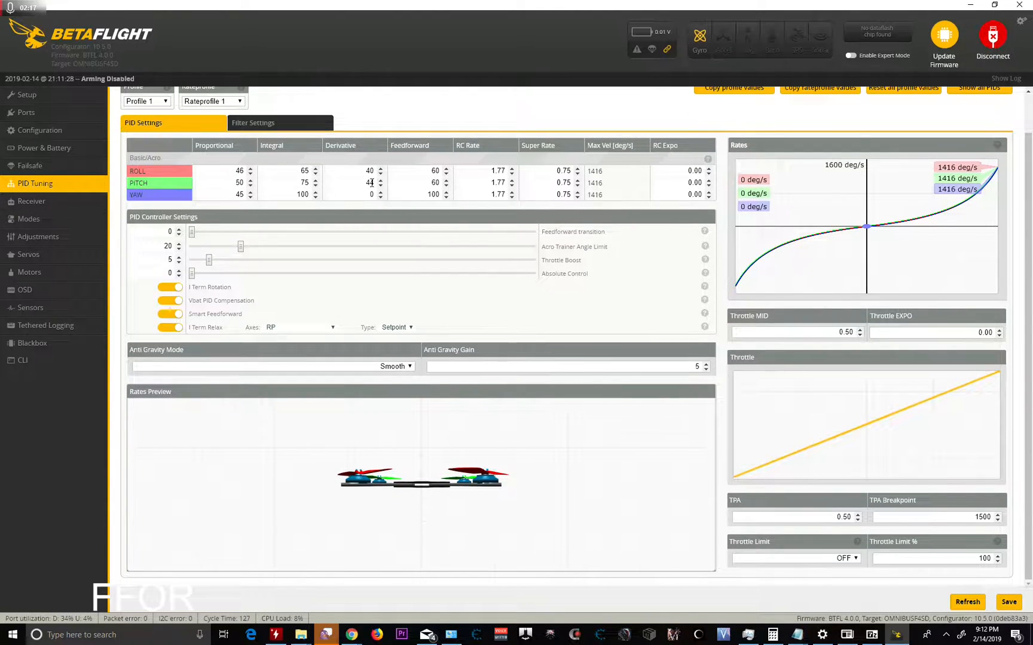
pyautogui.click(257, 124)
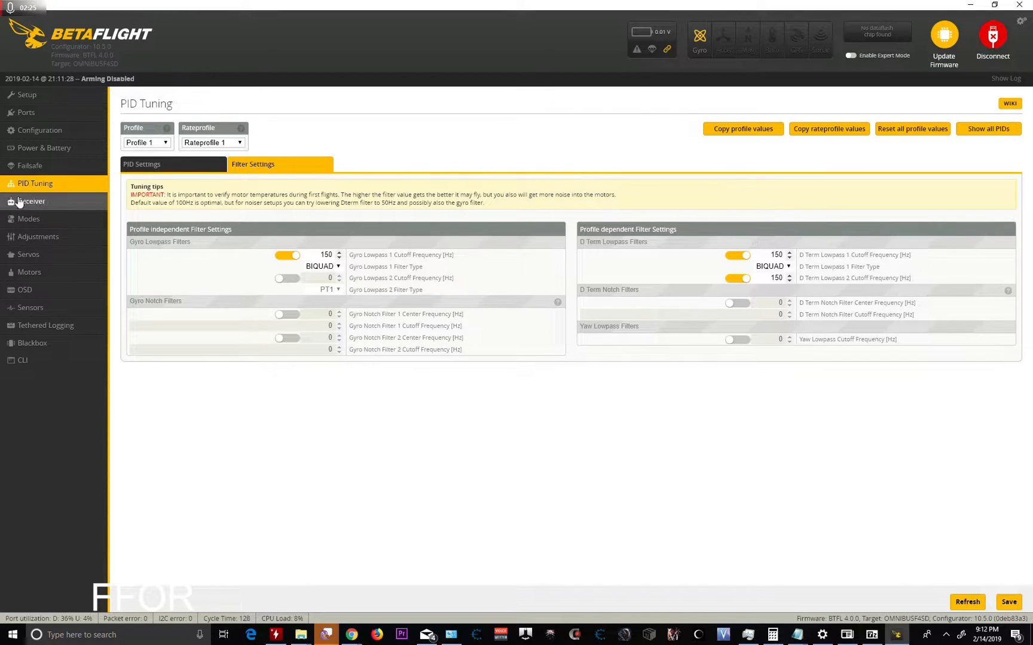
pyautogui.click(181, 162)
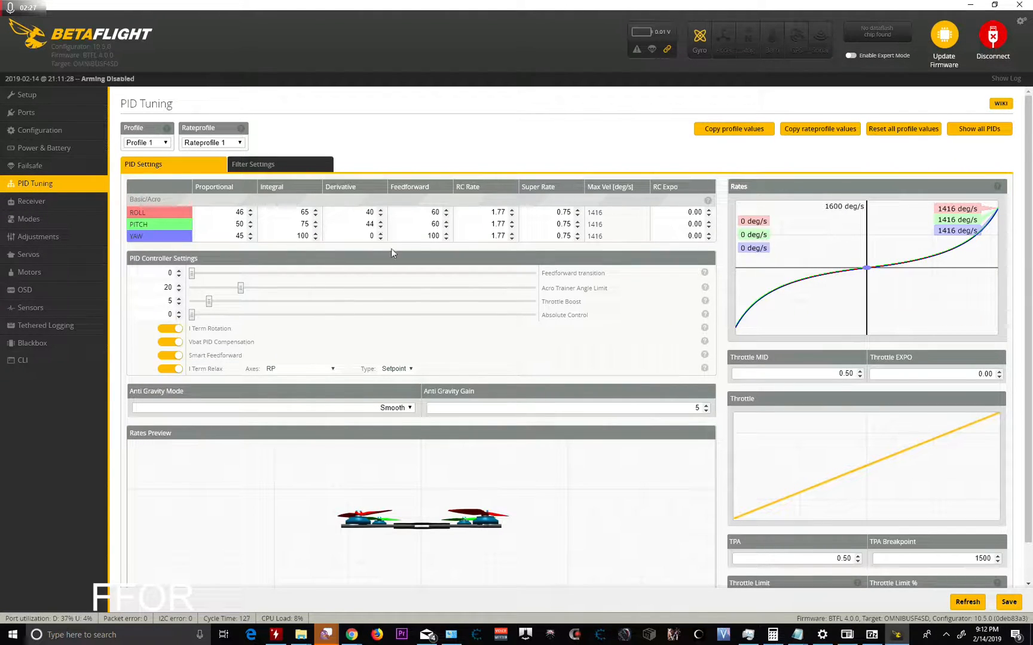
# Choose Filter as the RC smoothing type in the receiver settings.
pyautogui.click(49, 202)
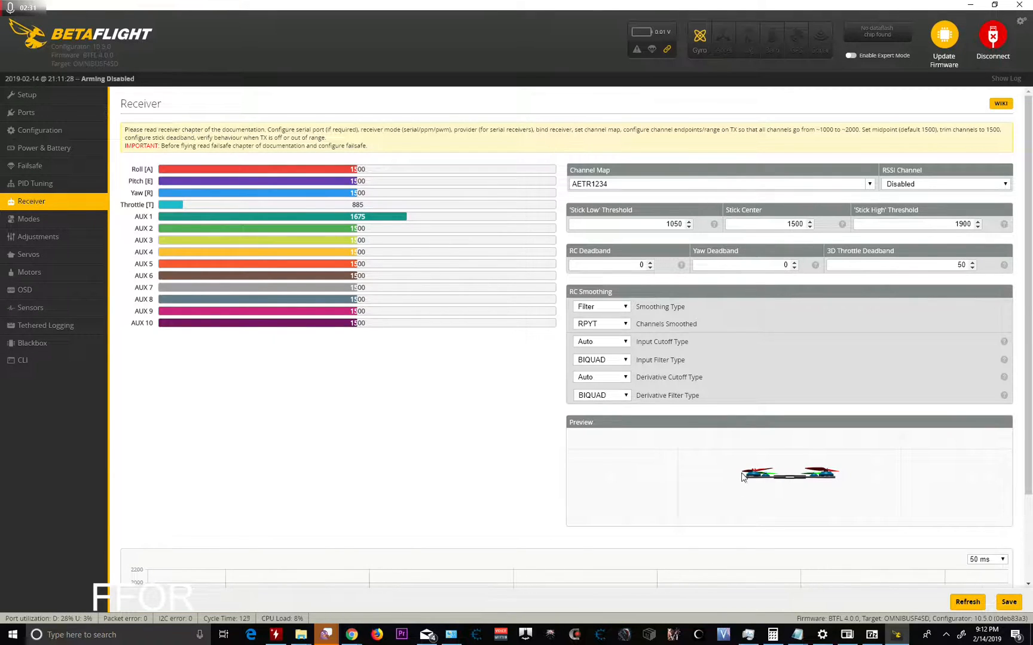
pyautogui.click(620, 305)
pyautogui.click(598, 326)
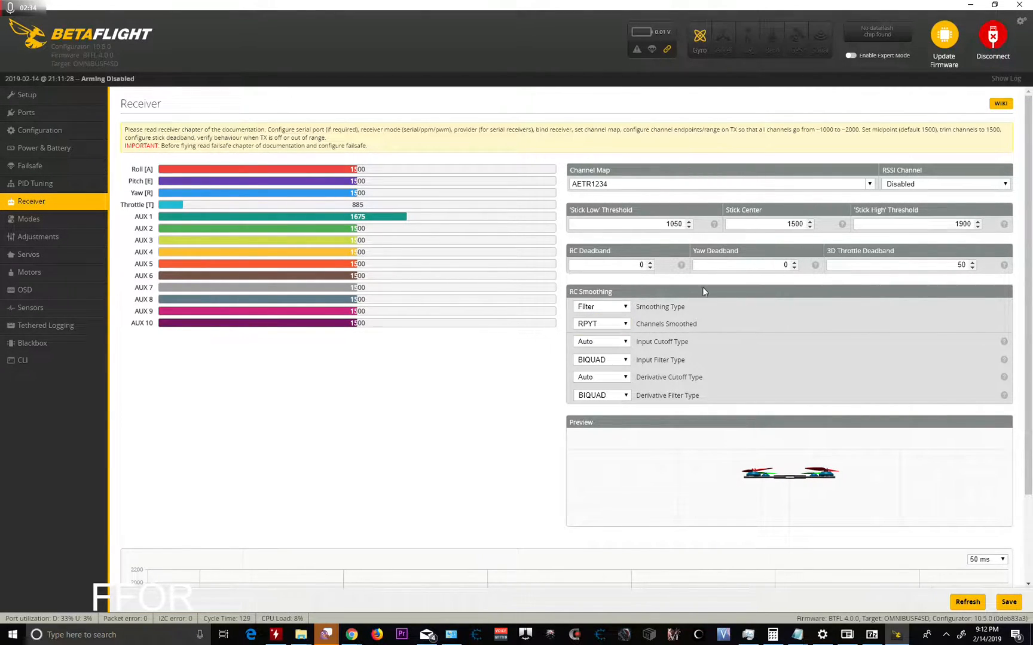
# Examine the mode assignments down to the launch control range, and the motor test page.
pyautogui.click(48, 220)
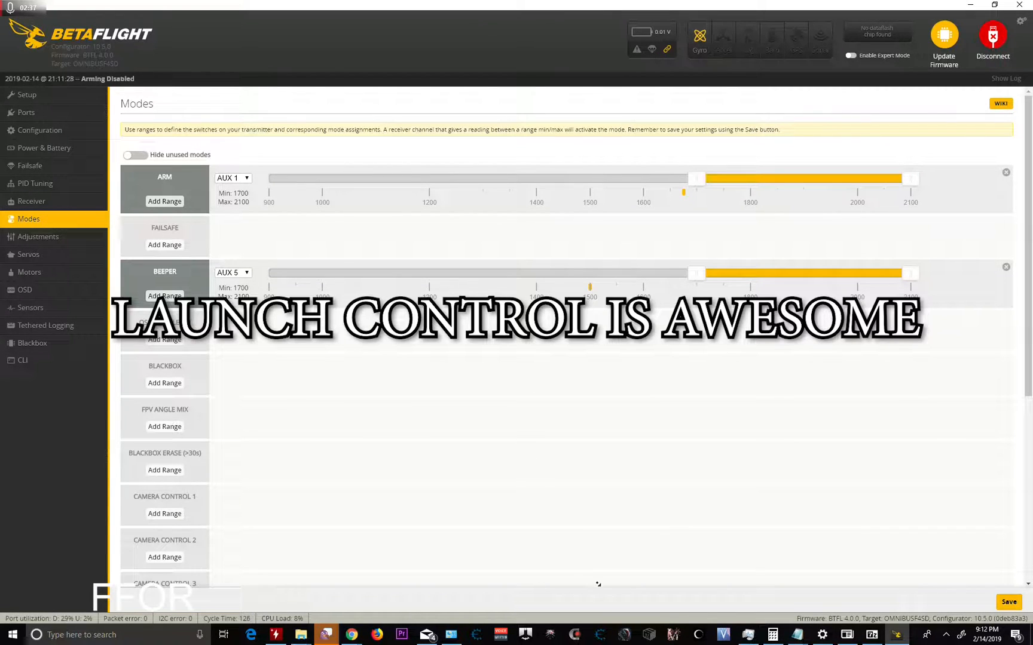
pyautogui.scroll(-5, 594, 574)
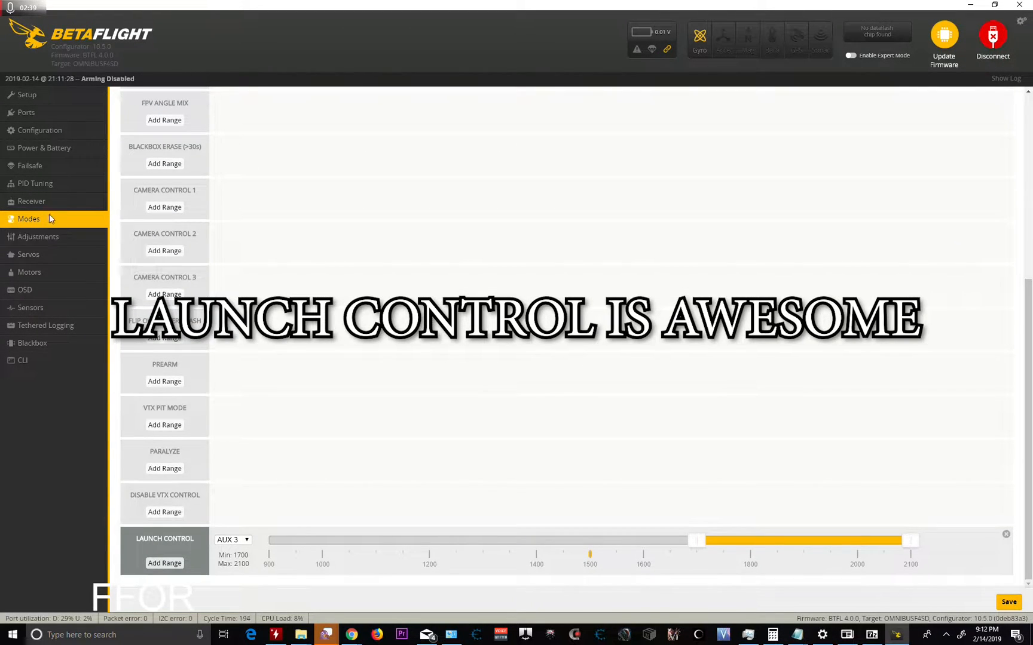
pyautogui.click(33, 237)
pyautogui.click(35, 270)
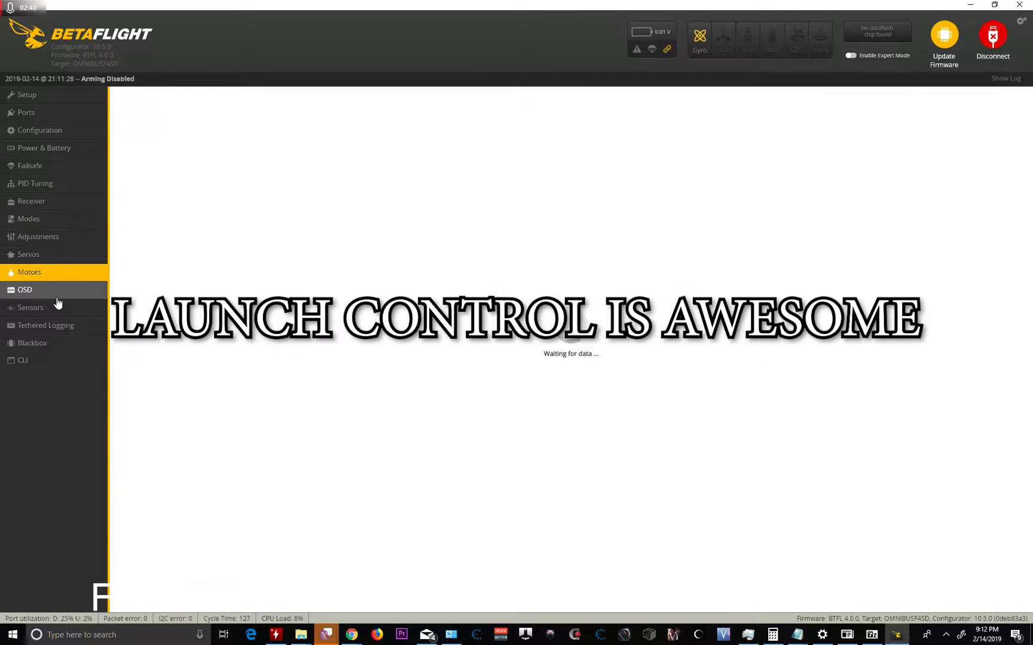
pyautogui.click(54, 292)
pyautogui.click(46, 275)
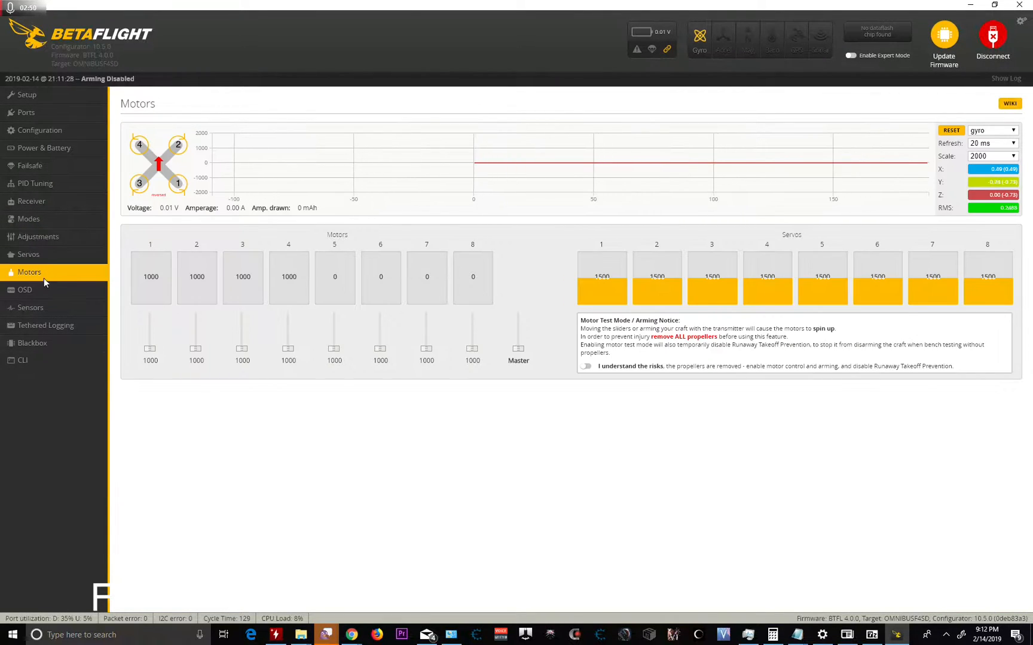
# Preview OSD Profile 2 in the OSD settings and return the preview to OSD Profile 1.
pyautogui.click(41, 291)
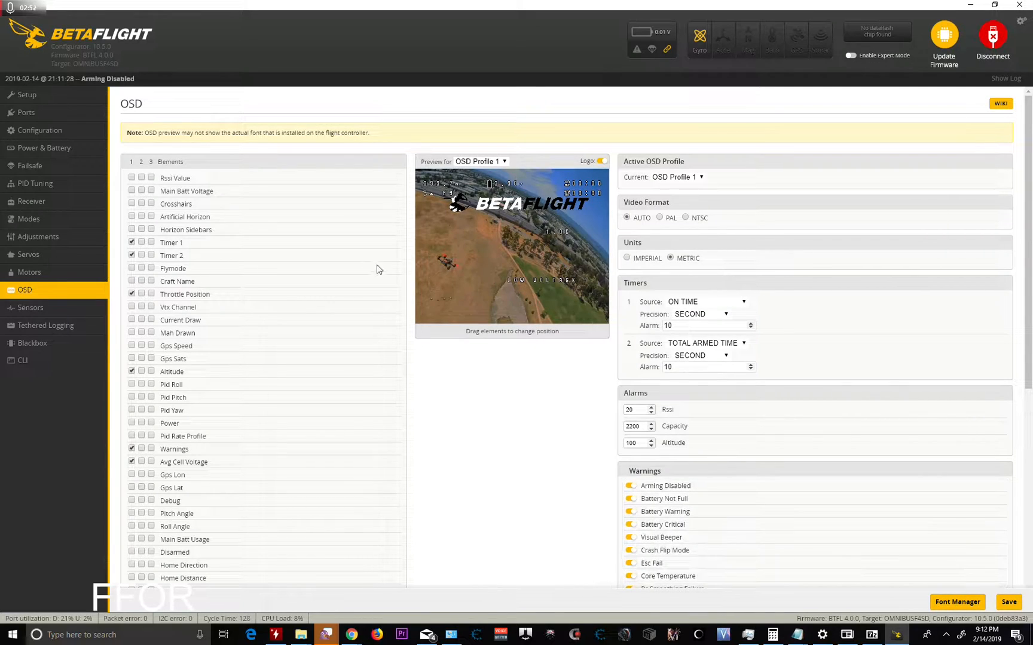
pyautogui.click(505, 161)
pyautogui.click(487, 180)
pyautogui.click(503, 162)
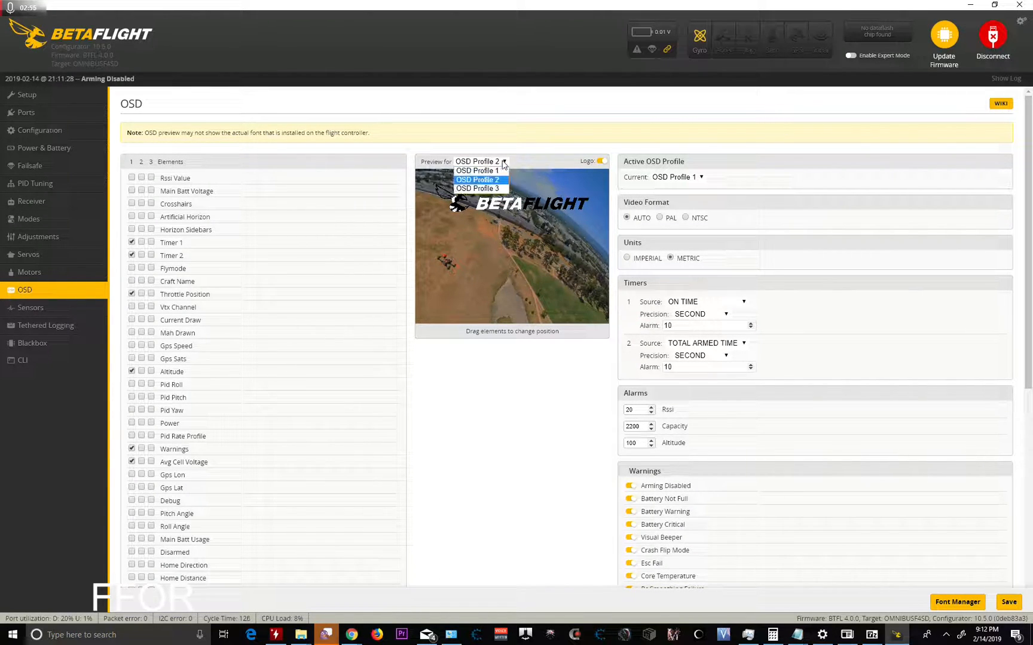
pyautogui.click(496, 171)
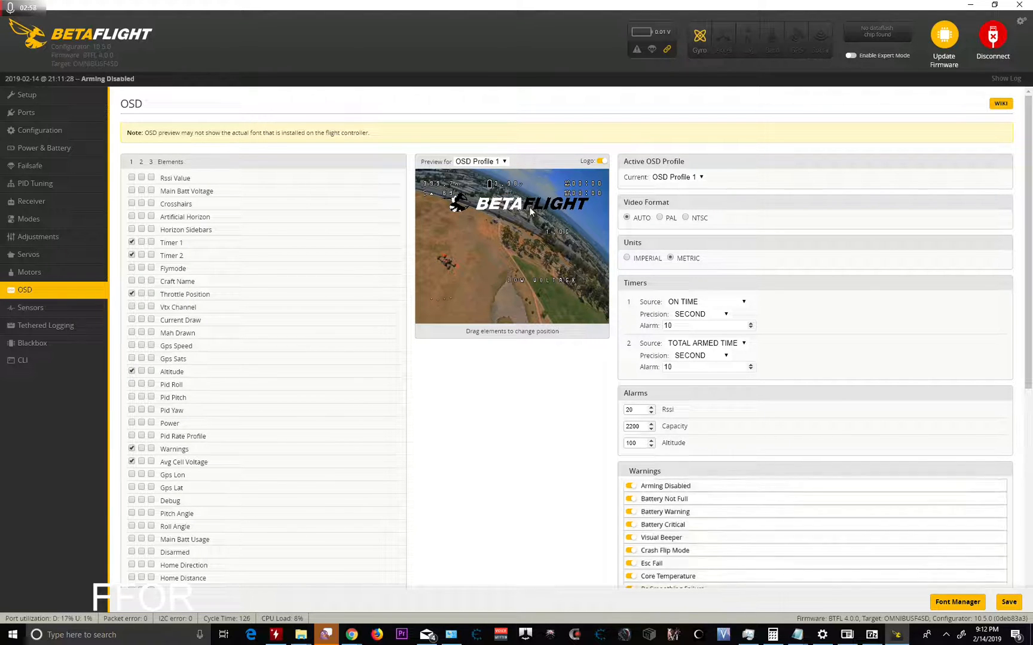
# Try showing the Rssi Value element in individual OSD profiles and check the rest of the OSD options.
pyautogui.click(131, 178)
pyautogui.click(152, 178)
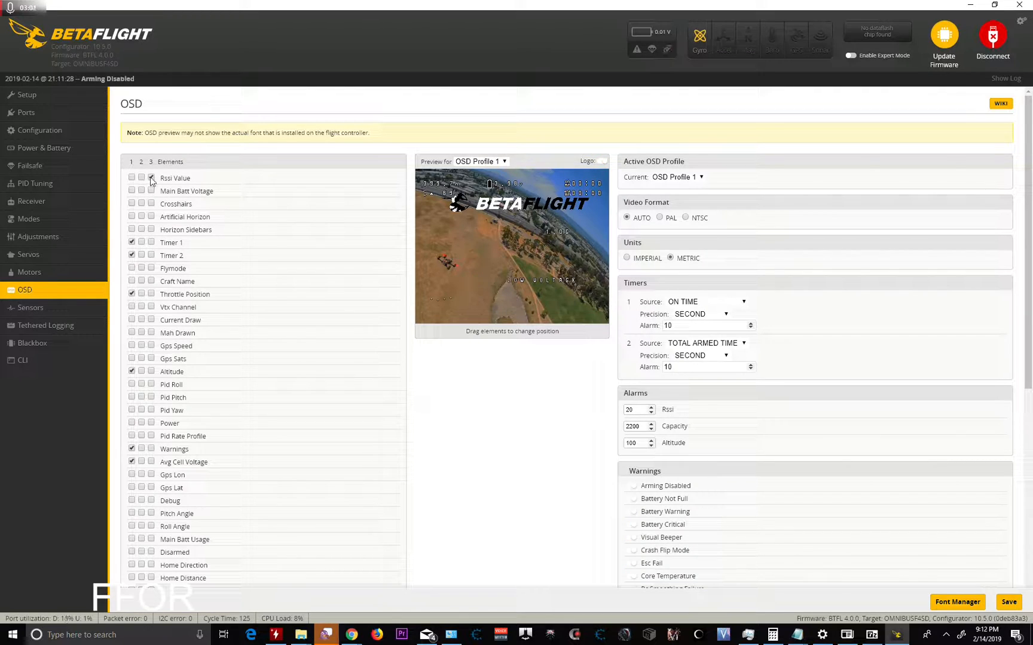
pyautogui.middleClick(523, 125)
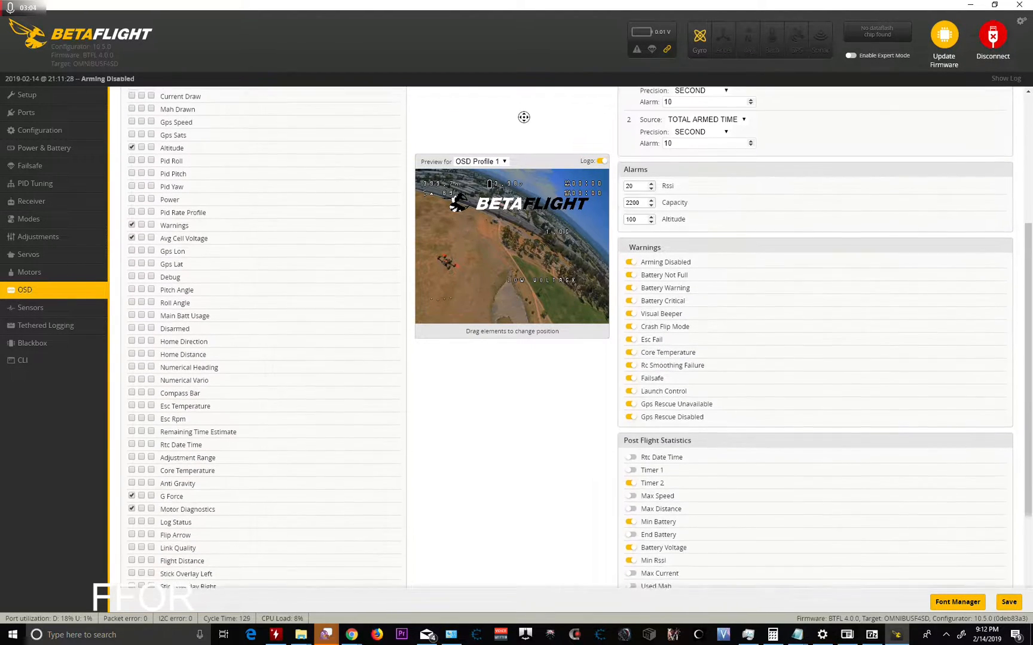
pyautogui.scroll(4, 517, 92)
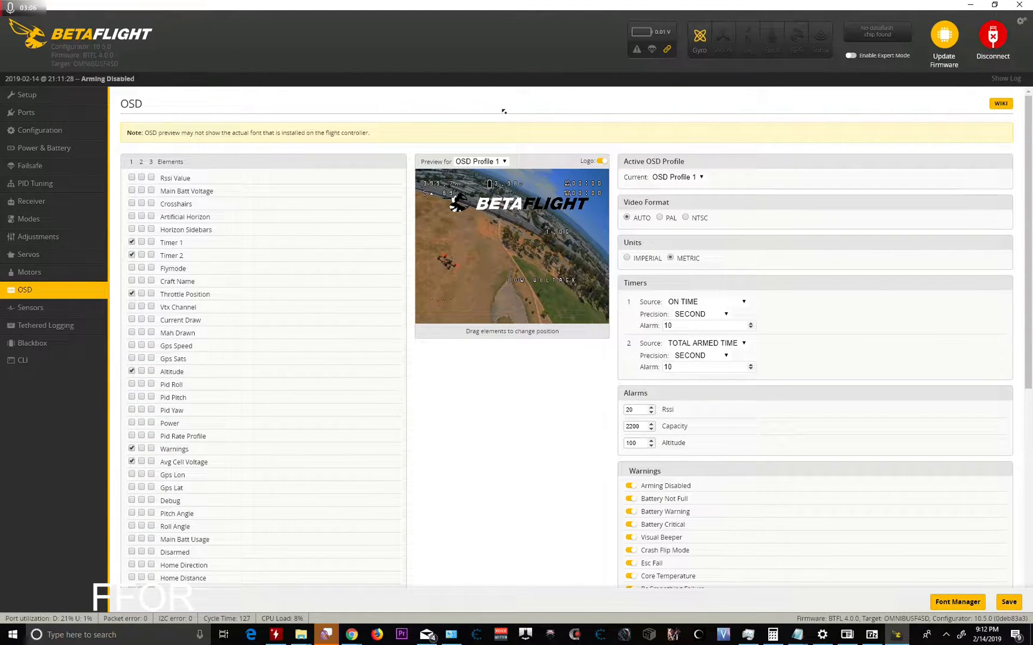
# Try enabling the Display Name element at the end of the OSD elements list for OSD Profile 1.
pyautogui.middleClick(493, 413)
pyautogui.middleClick(511, 413)
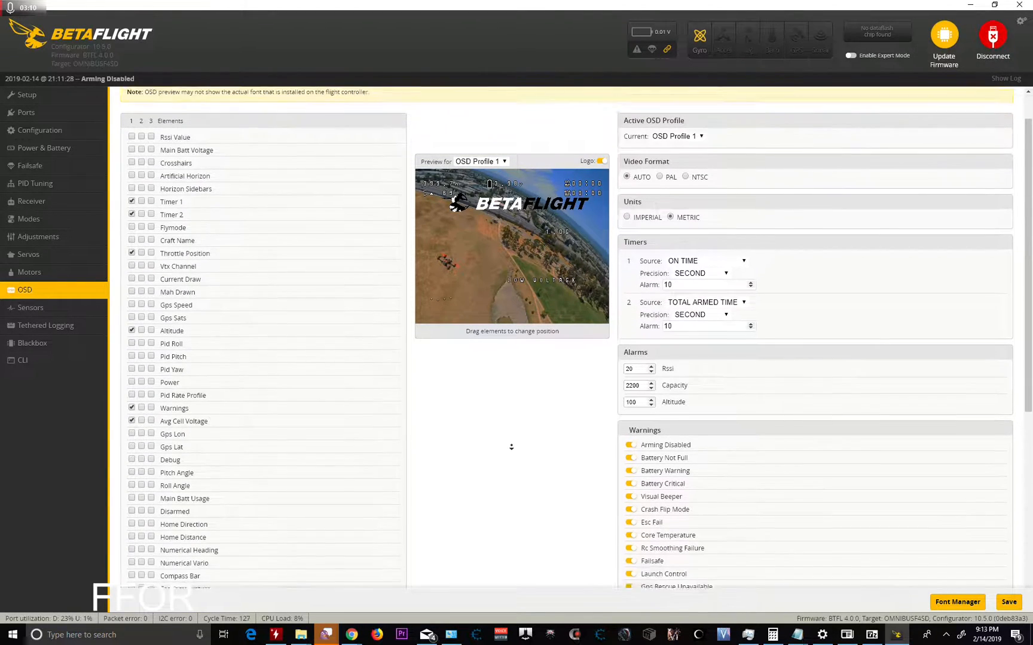
pyautogui.middleClick(515, 457)
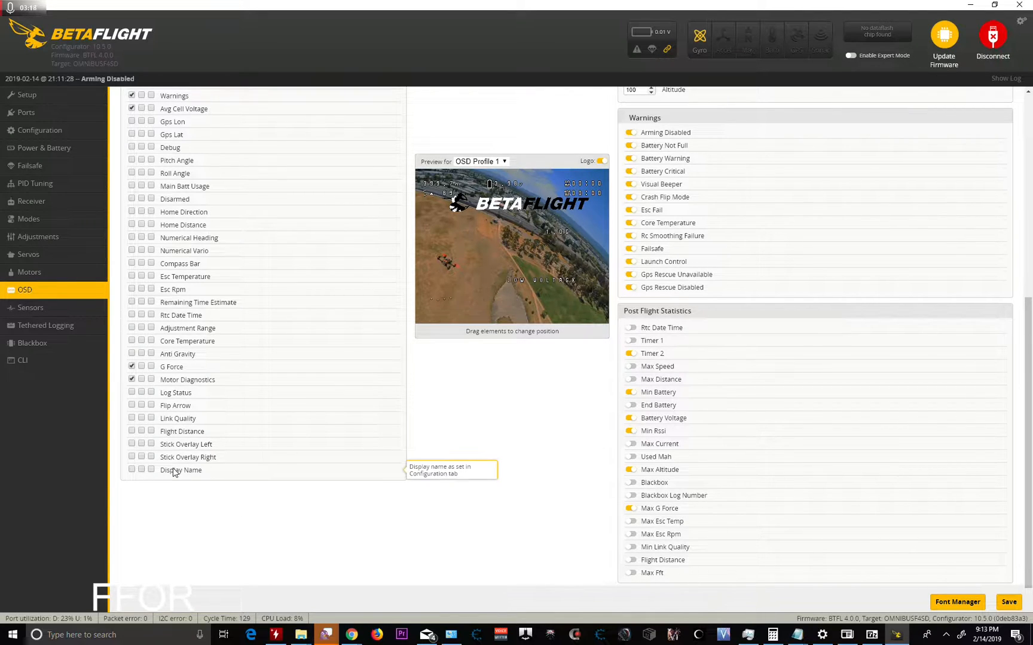
pyautogui.click(132, 470)
pyautogui.click(132, 470)
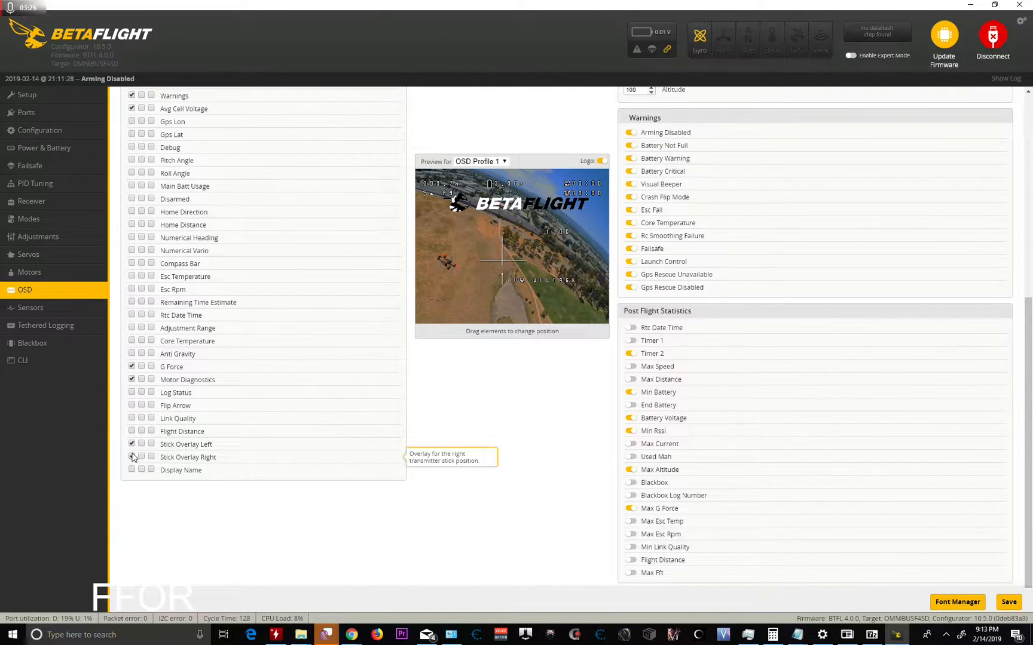
# Enable the Stick Overlay Left and Stick Overlay Right elements for OSD Profile 1.
pyautogui.click(132, 457)
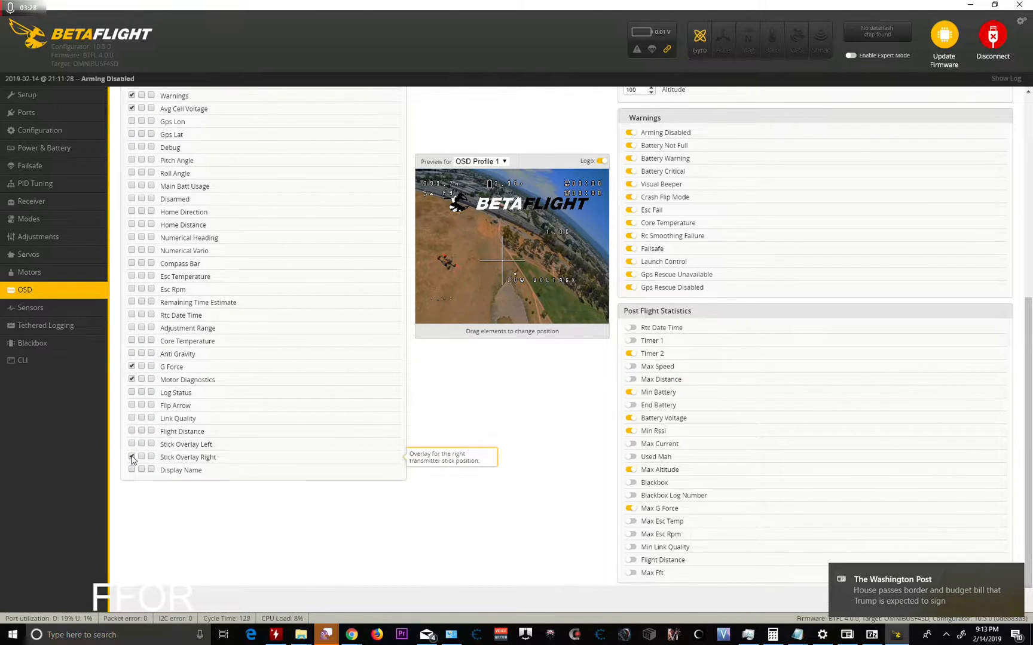
pyautogui.click(132, 445)
pyautogui.click(132, 444)
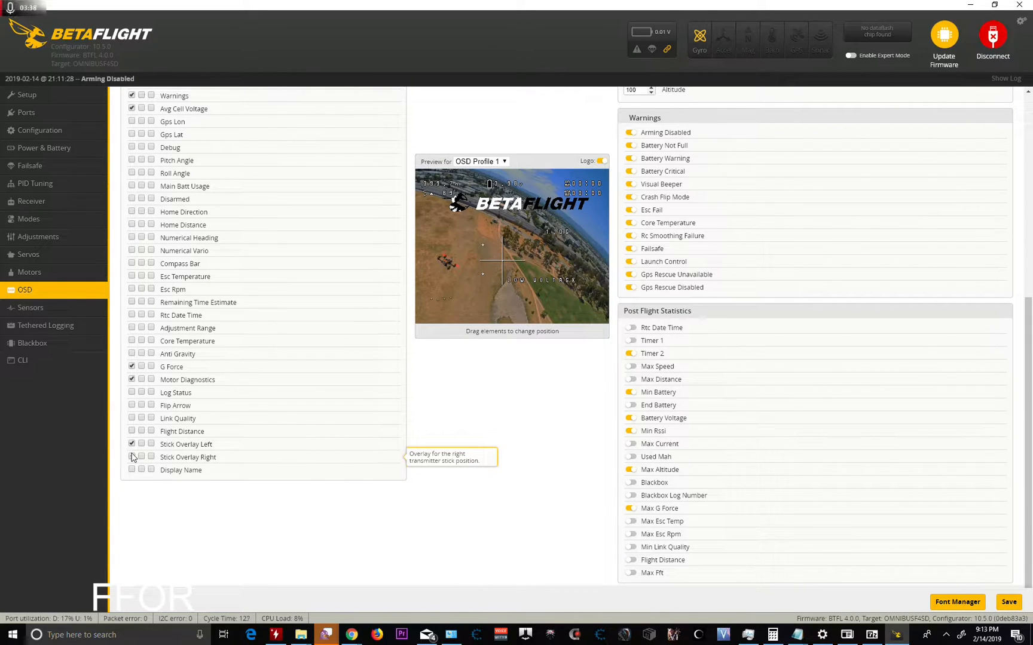
pyautogui.click(132, 458)
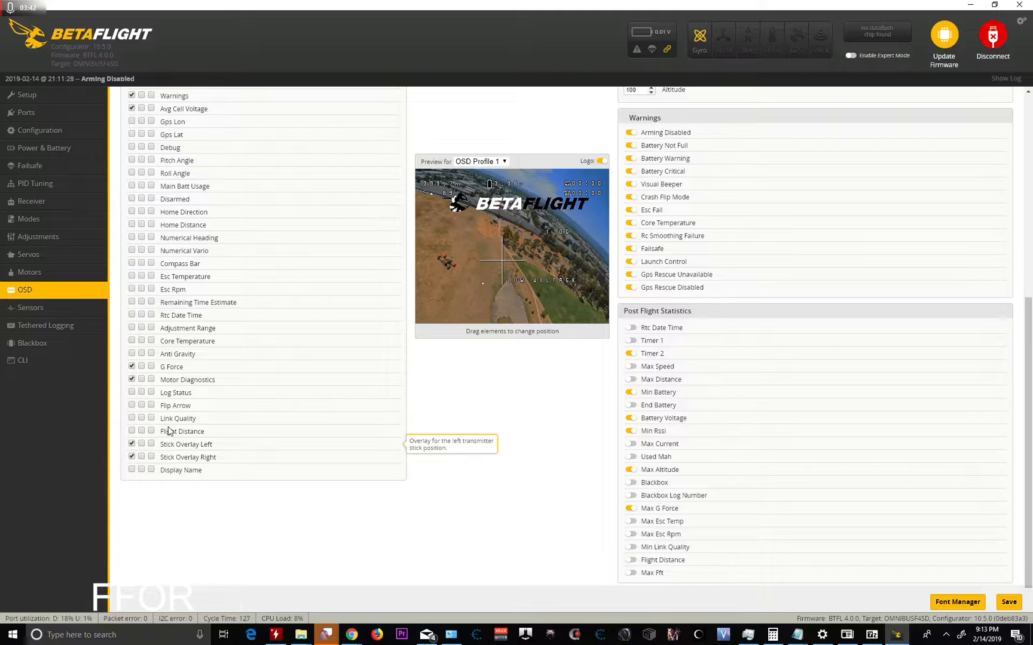
# Enable the Flip Arrow and Anti Gravity elements for OSD Profile 1 and place them near the left edge of the preview.
pyautogui.click(132, 406)
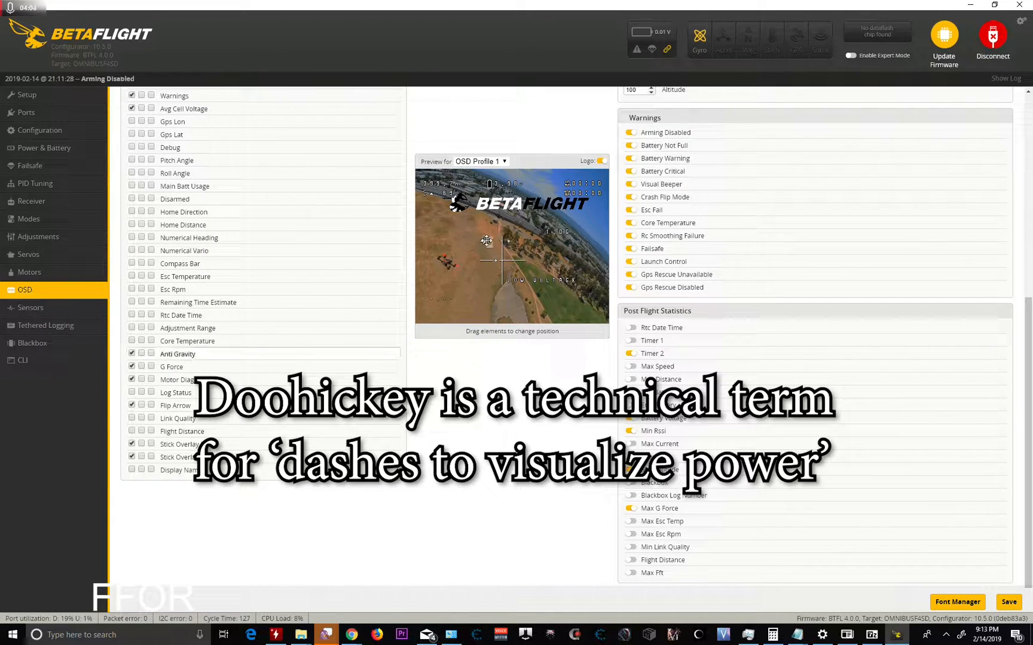
pyautogui.moveTo(407, 231); pyautogui.dragTo(432, 213)
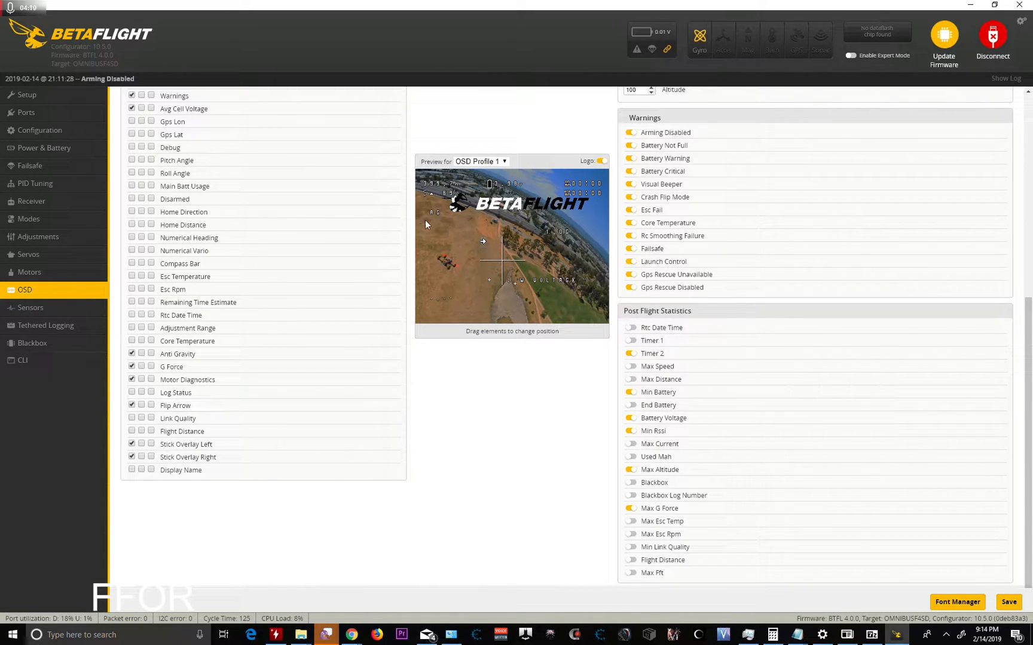
# Examine the OSD alarms and warnings, including the descriptions of the Esc Fail and Crash Flip Mode warnings.
pyautogui.middleClick(488, 430)
pyautogui.middleClick(470, 435)
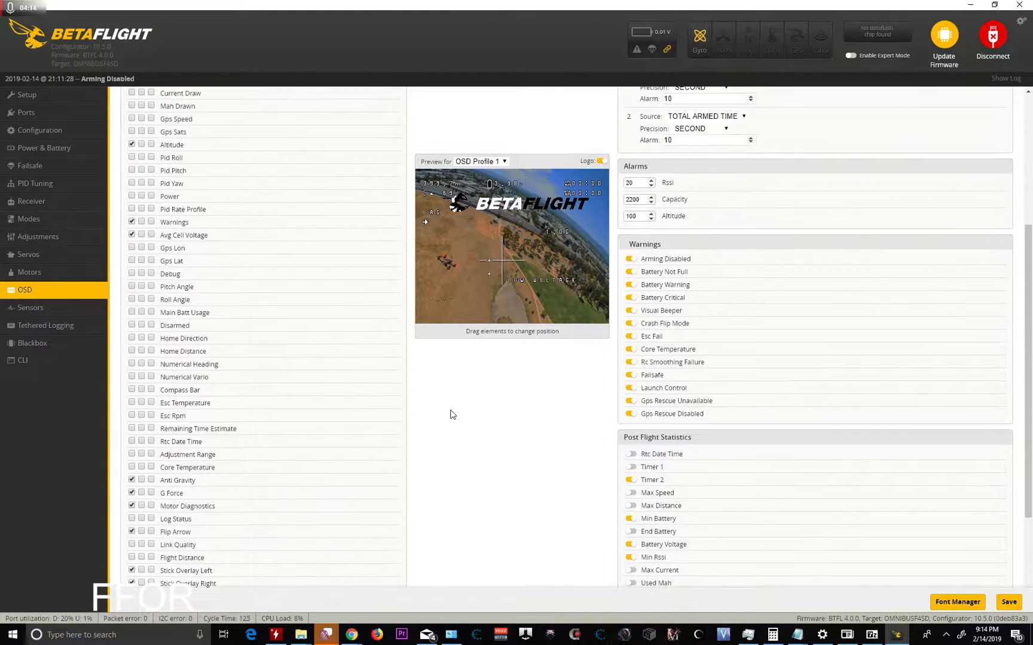
pyautogui.scroll(4, 380, 472)
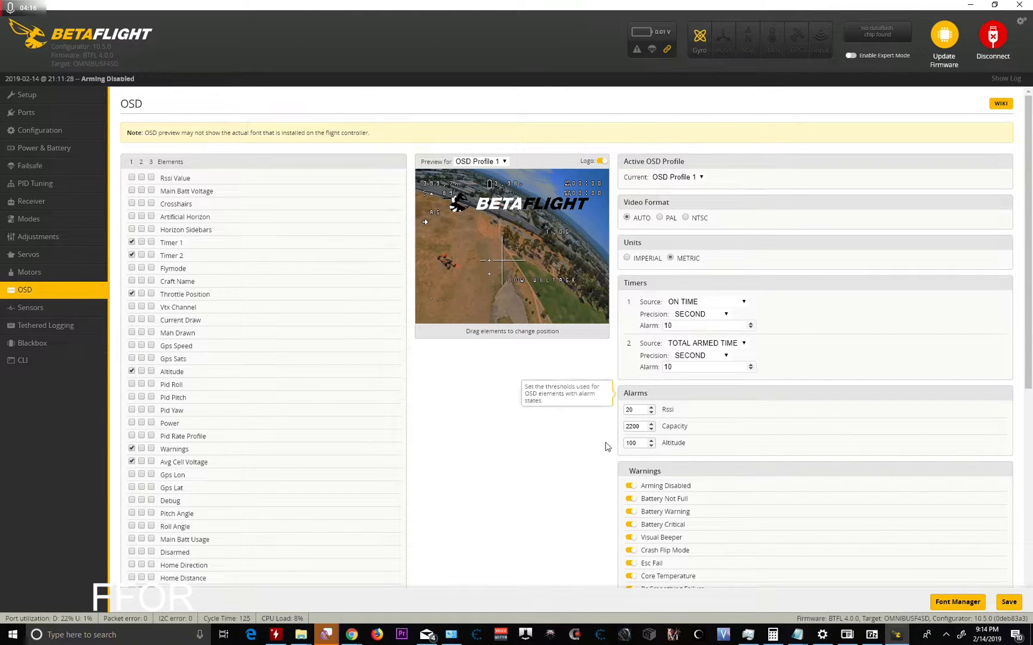
pyautogui.scroll(-4, 508, 491)
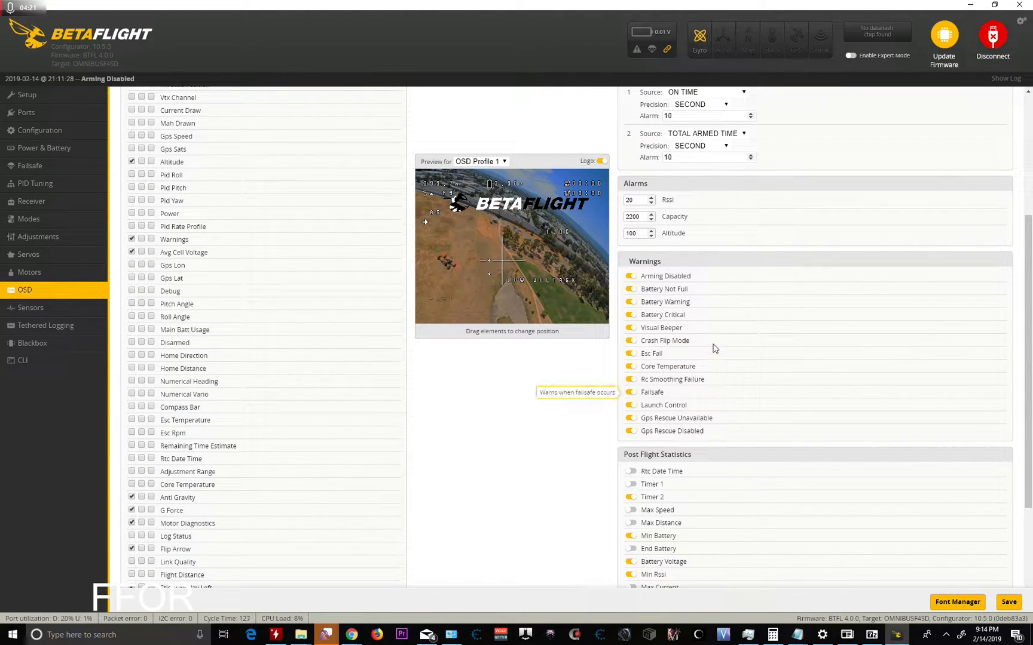
pyautogui.scroll(1, 746, 318)
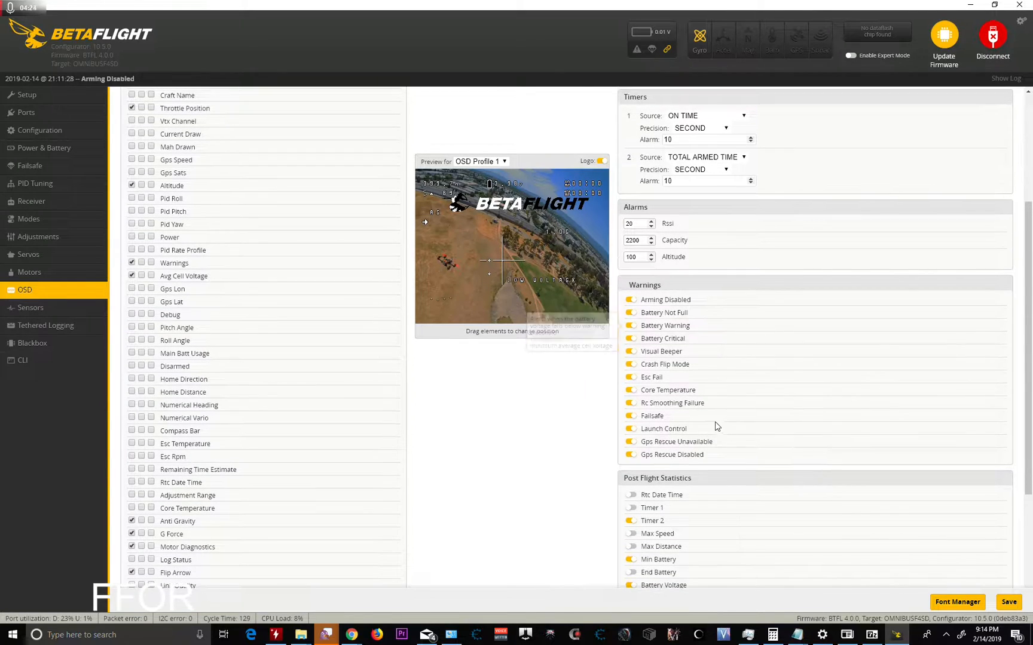
pyautogui.moveTo(659, 383)
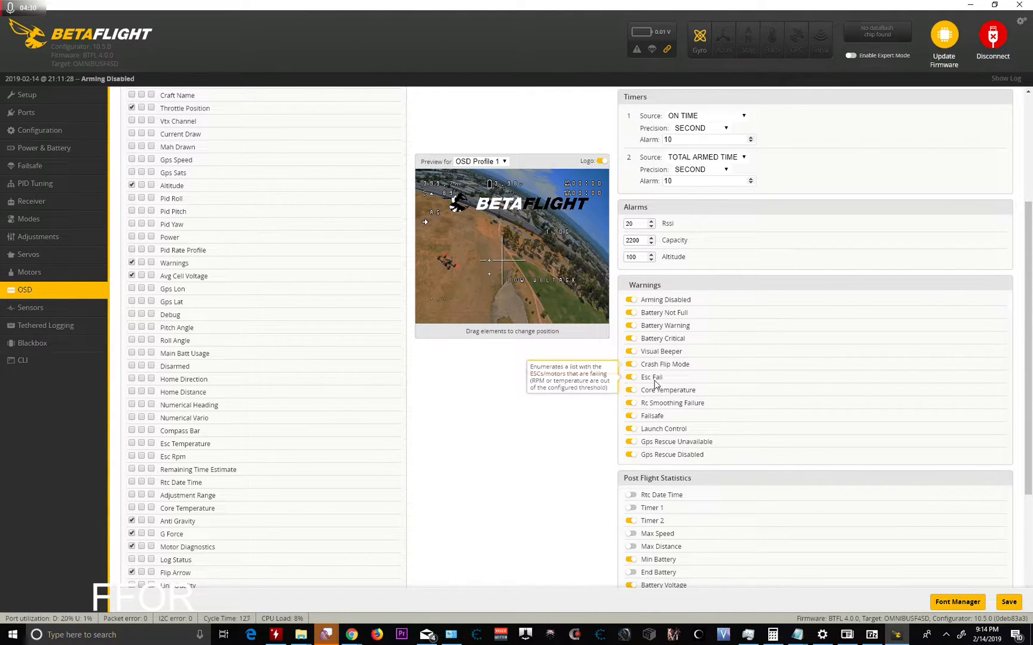
pyautogui.moveTo(670, 330)
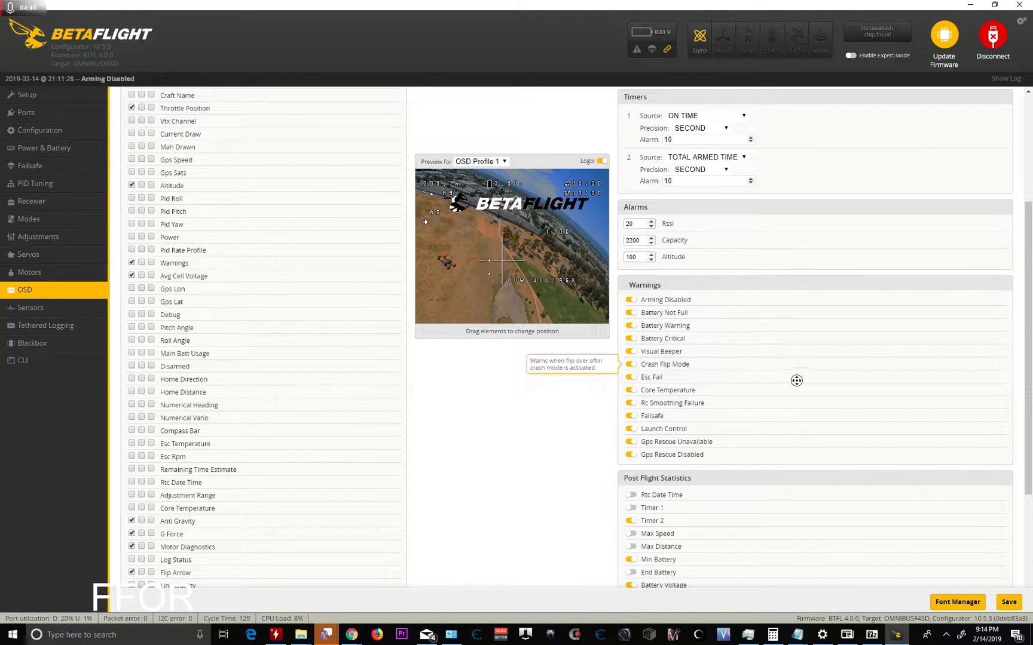
# Examine the Post Flight Statistics options through Max Fft and look over the whole OSD settings page again.
pyautogui.scroll(-3, 798, 370)
pyautogui.scroll(-3, 805, 373)
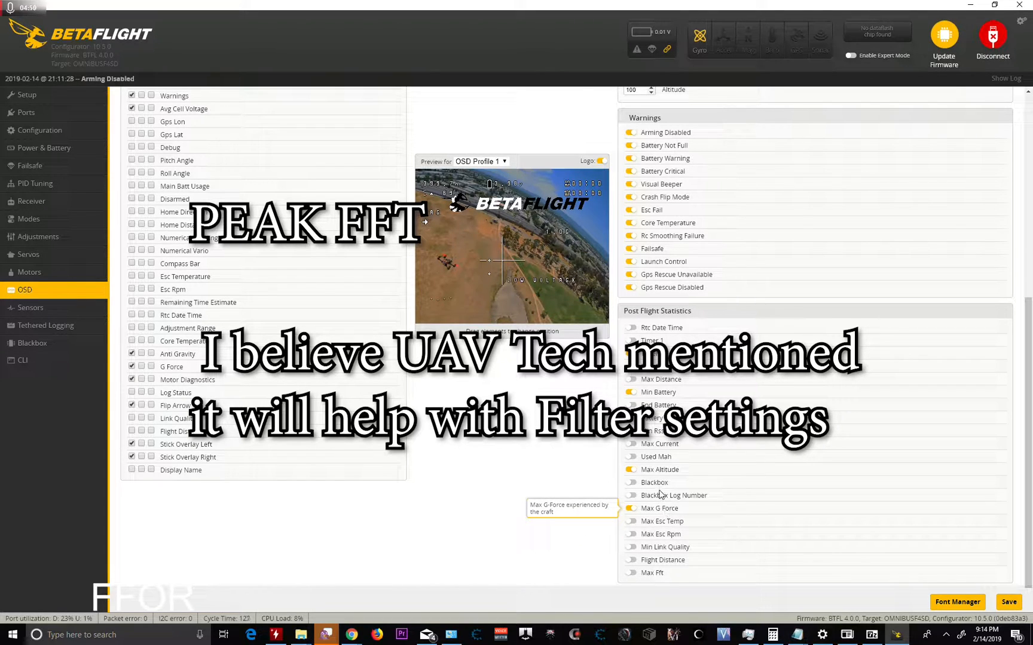
pyautogui.scroll(2, 531, 444)
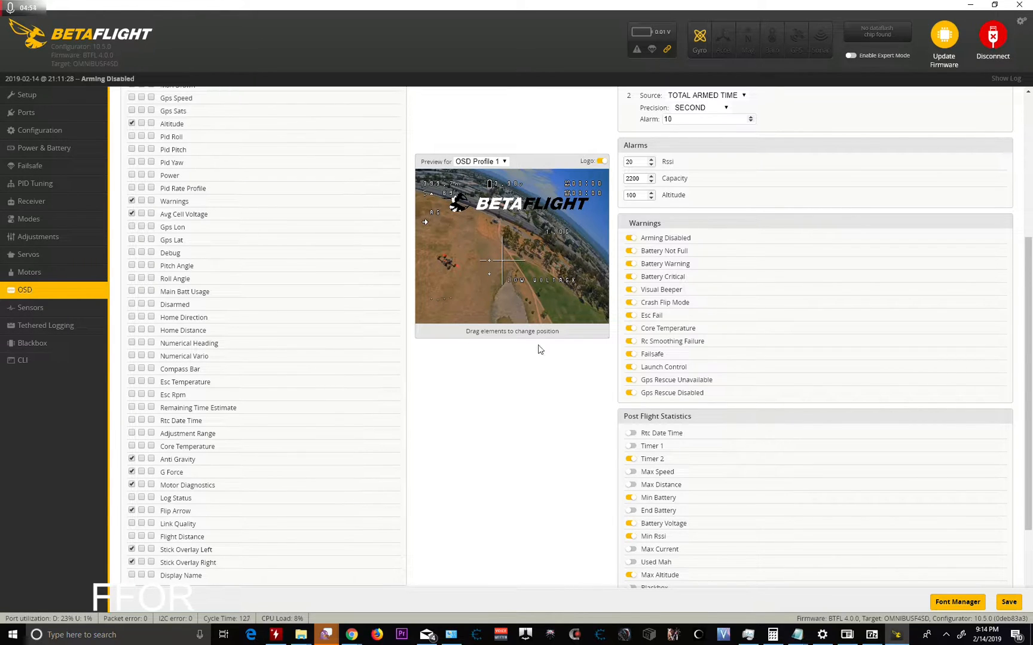
pyautogui.scroll(5, 556, 358)
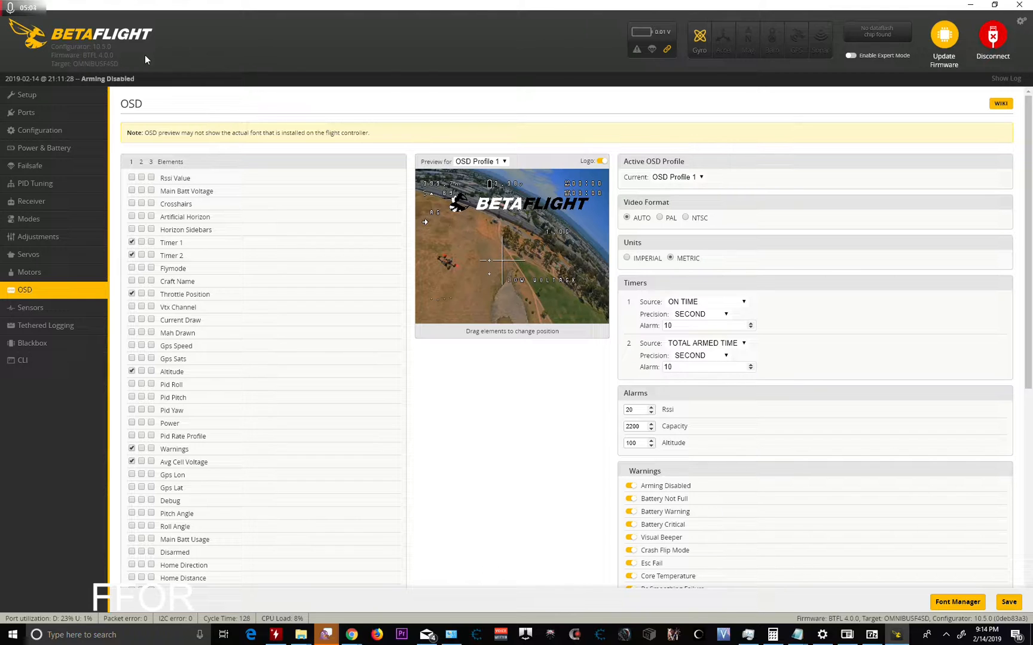
pyautogui.scroll(-5, 497, 537)
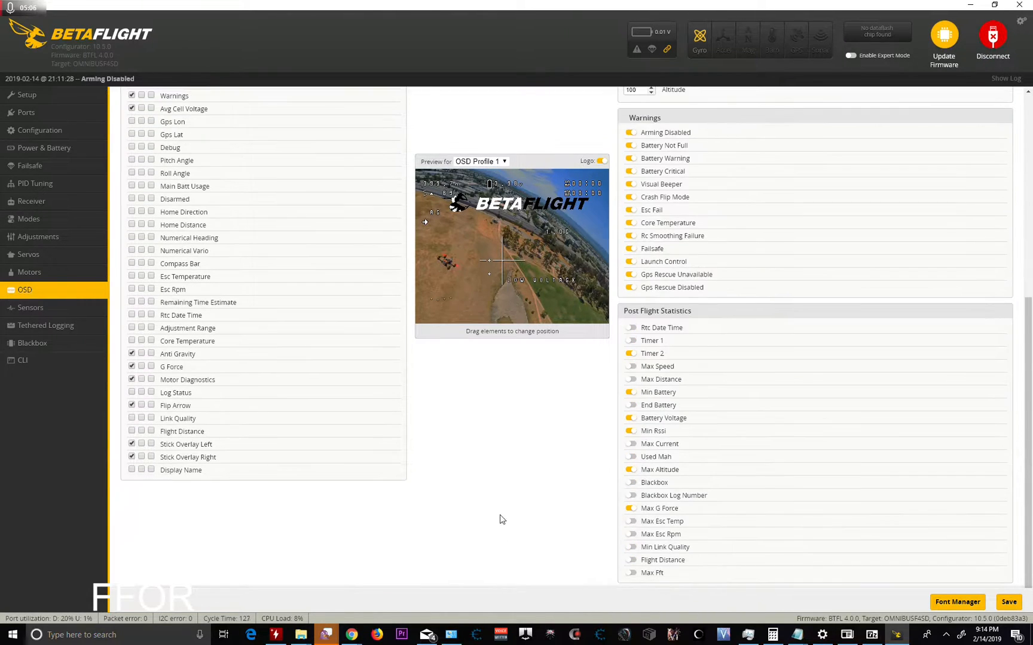
pyautogui.scroll(5, 500, 425)
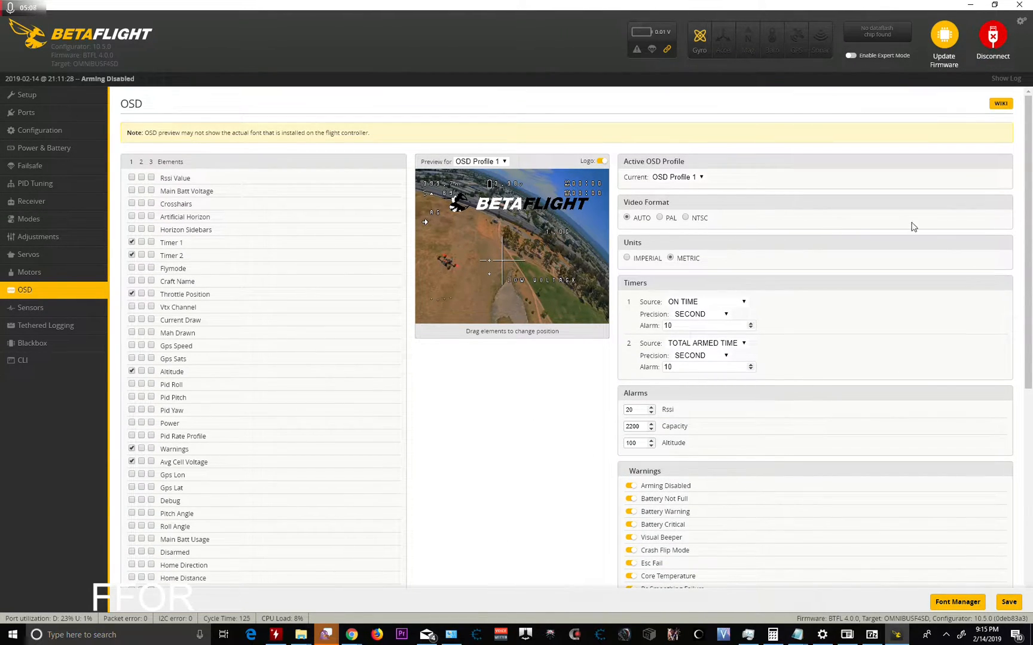